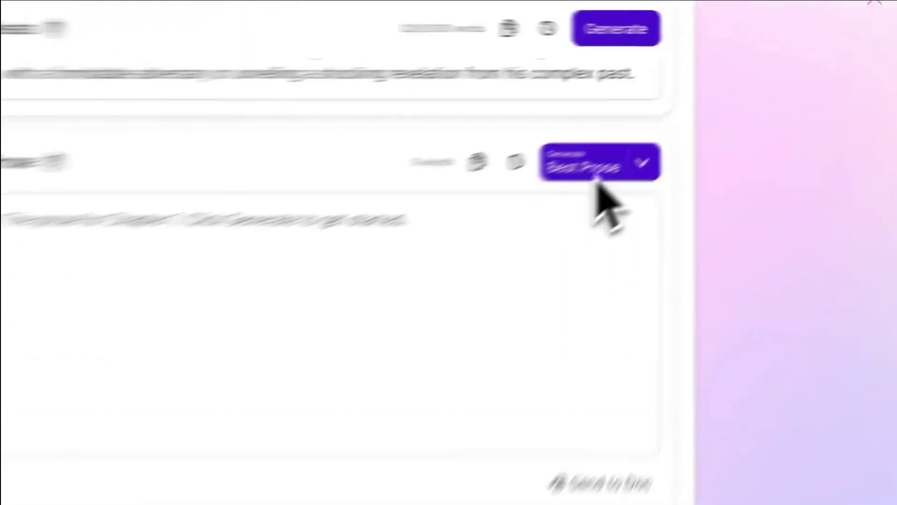
# - Look over the Story Engine sections, from Braindump, Genre, Style and Synopsis through to Characters and Outline
pyautogui.click(669, 148)
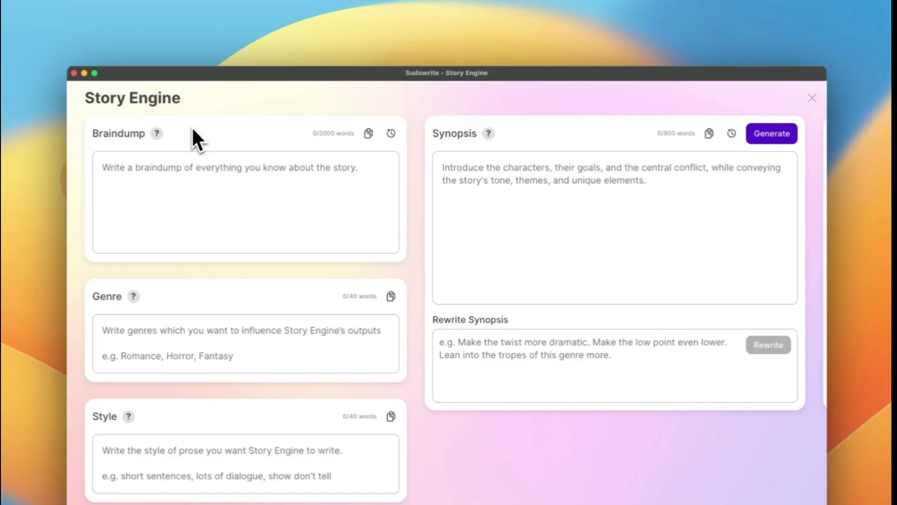
pyautogui.hscroll(5, 242, 139)
pyautogui.hscroll(-5, 241, 143)
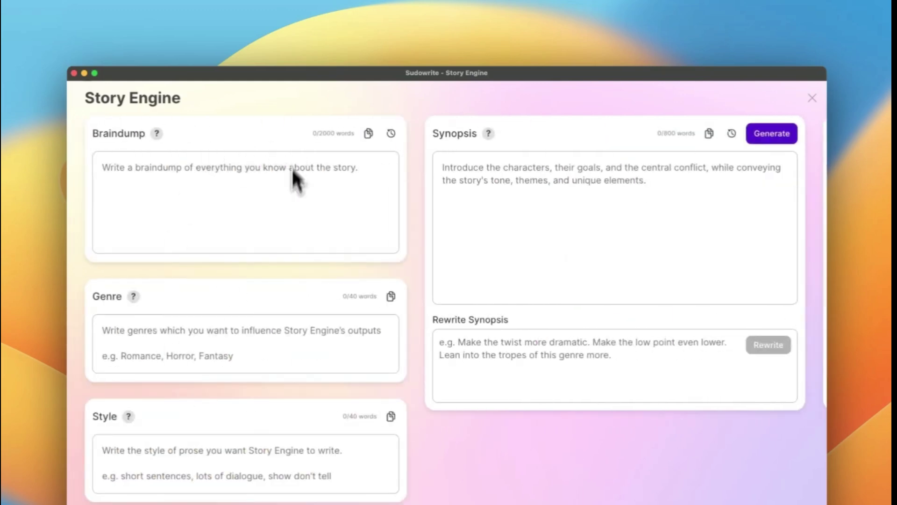
pyautogui.hscroll(20, 597, 201)
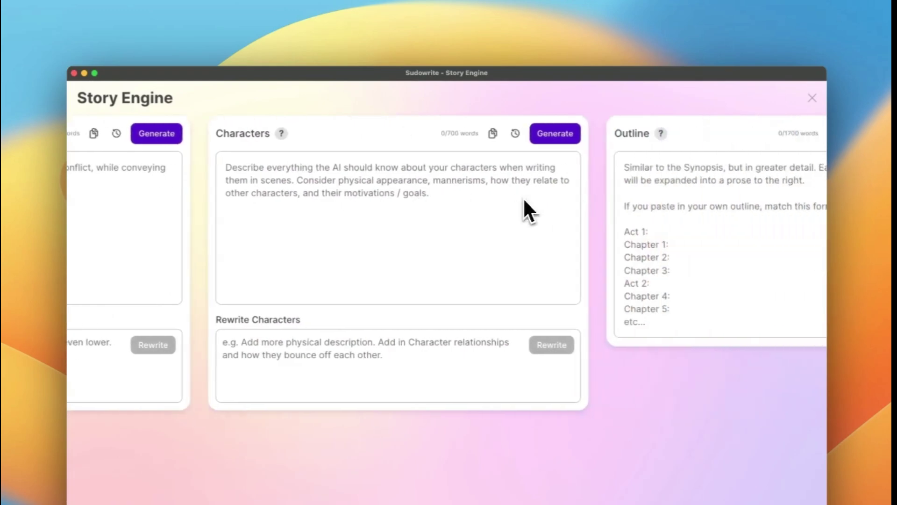
pyautogui.hscroll(8, 514, 212)
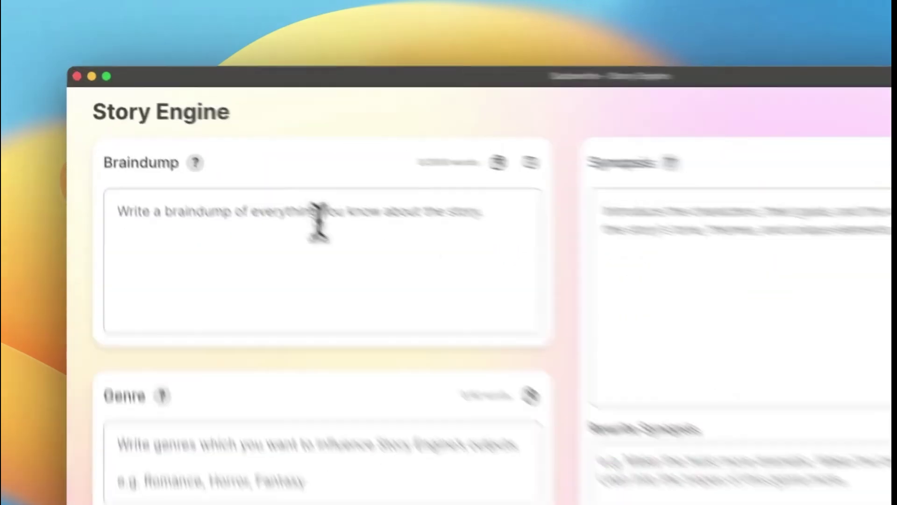
pyautogui.click(250, 192)
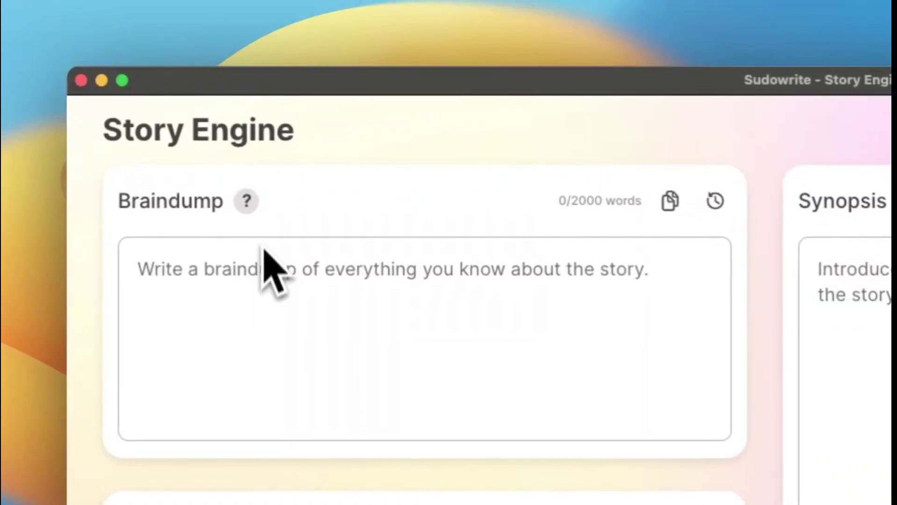
pyautogui.moveTo(158, 137)
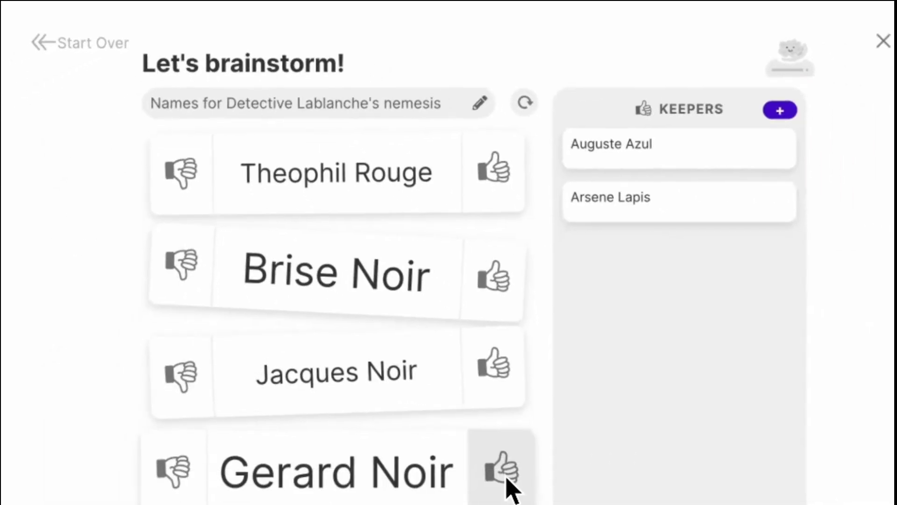
# - Keep the fourth suggested name for the detective's nemesis in the brainstorm
pyautogui.click(488, 449)
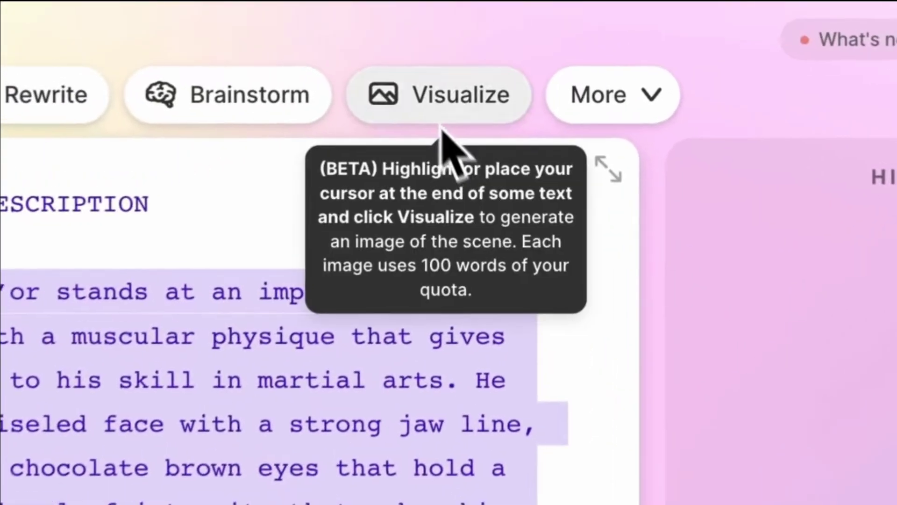
# - Visualize the highlighted character description and insert the generated image into the document
pyautogui.click(495, 58)
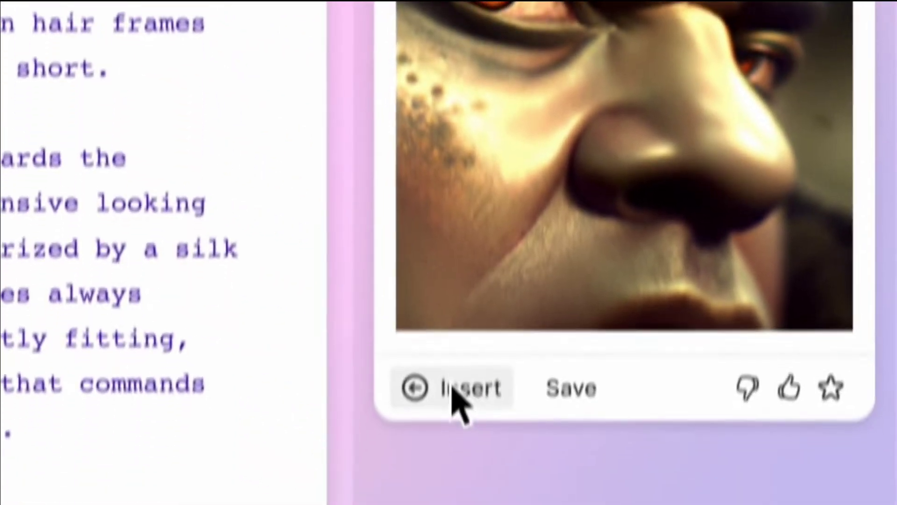
pyautogui.click(456, 388)
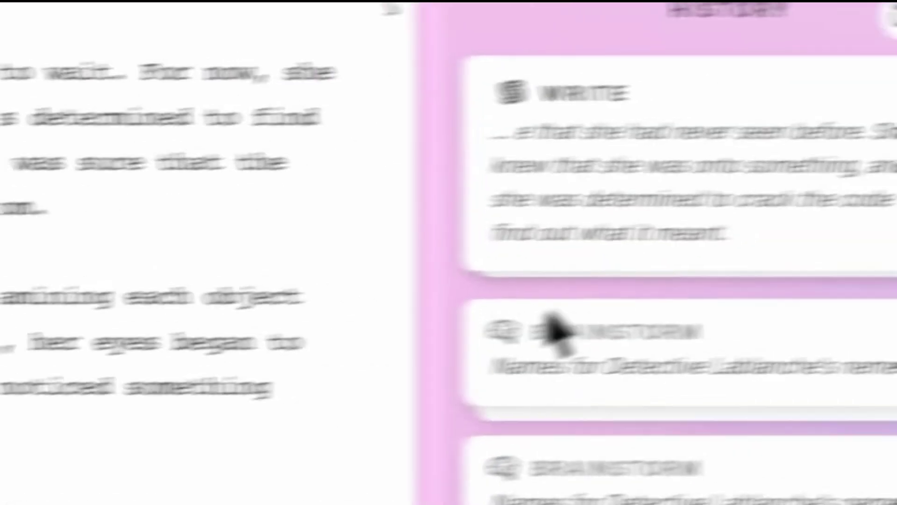
# - Open the newest Write entry in the history and read through its generated continuations
pyautogui.click(814, 217)
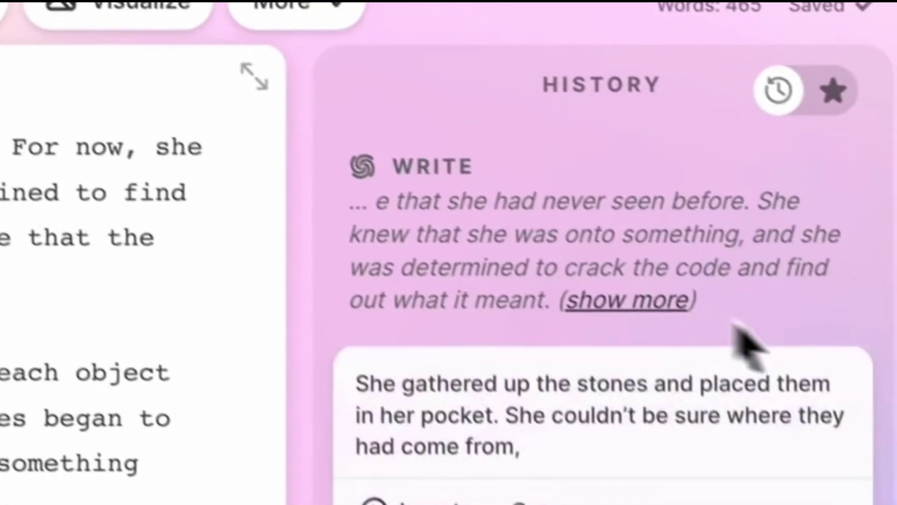
pyautogui.scroll(-4, 786, 360)
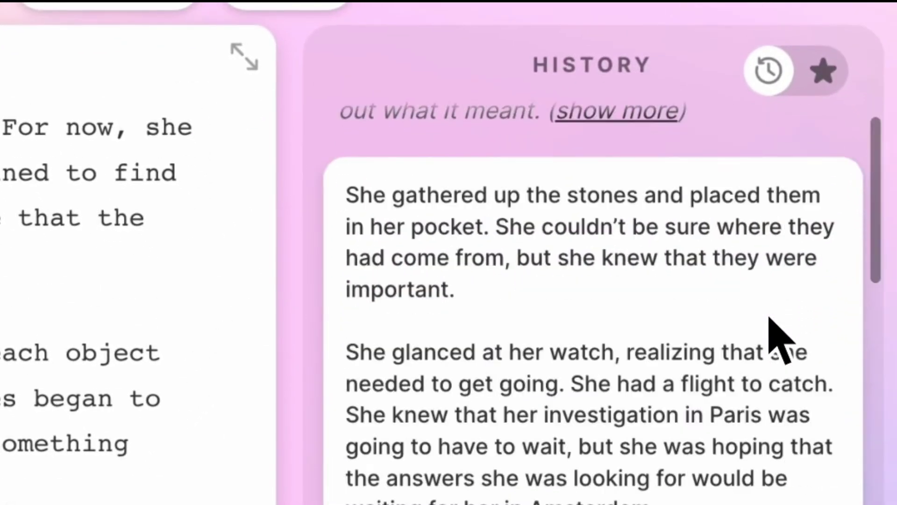
pyautogui.scroll(-5, 770, 318)
pyautogui.scroll(-3, 769, 318)
pyautogui.scroll(-2, 769, 318)
pyautogui.scroll(-1, 770, 334)
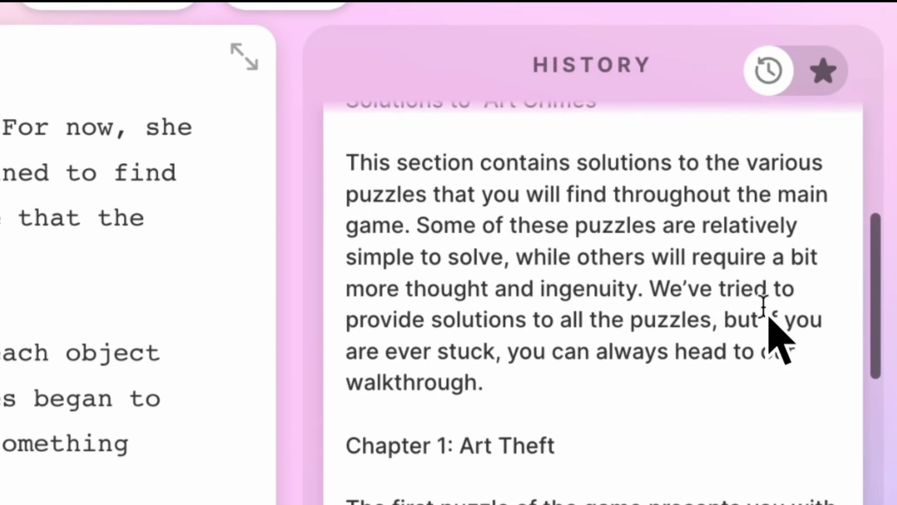
pyautogui.scroll(-3, 770, 334)
pyautogui.scroll(-6, 770, 334)
pyautogui.scroll(-11, 770, 334)
pyautogui.scroll(-2, 771, 334)
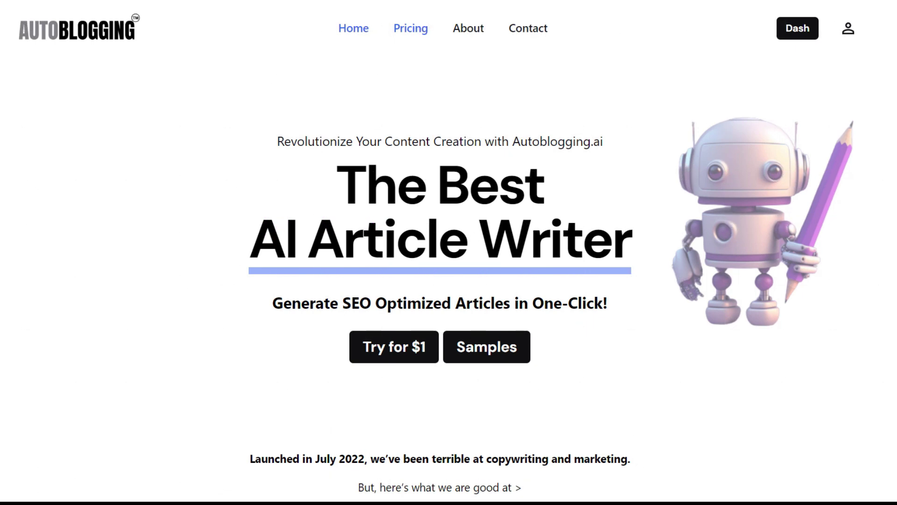
# - Switch to Autoblogging.ai and examine its homepage features and the sample article on whether human writers are too slow
pyautogui.scroll(-10, 448, 252)
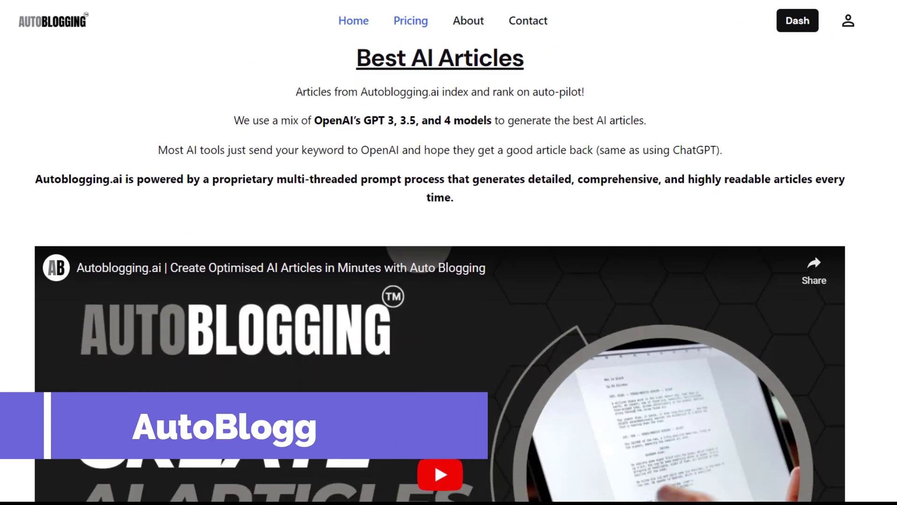
pyautogui.scroll(-10, 448, 253)
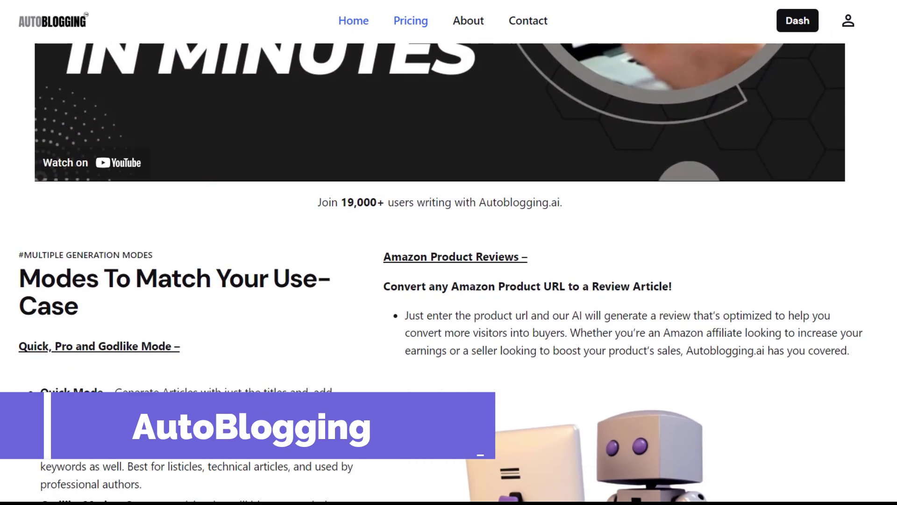
pyautogui.scroll(-10, 449, 253)
pyautogui.scroll(-4, 448, 253)
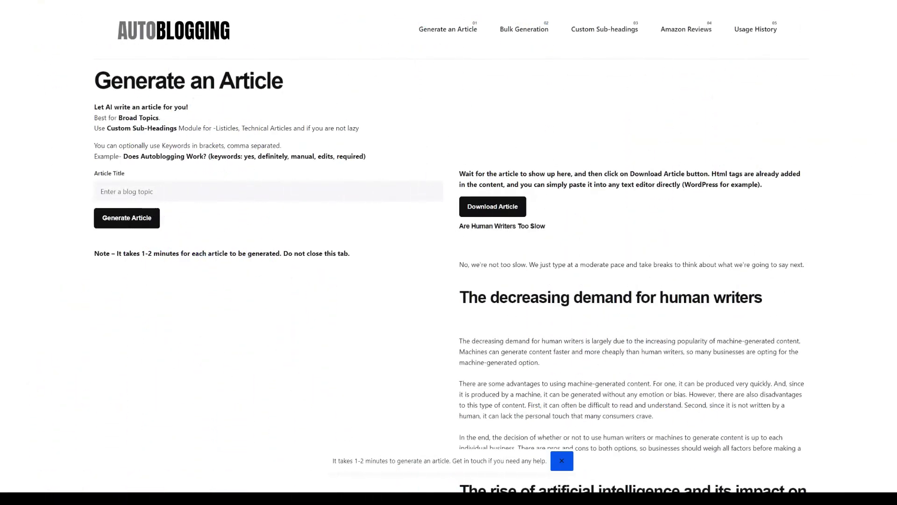
pyautogui.scroll(-3, 449, 252)
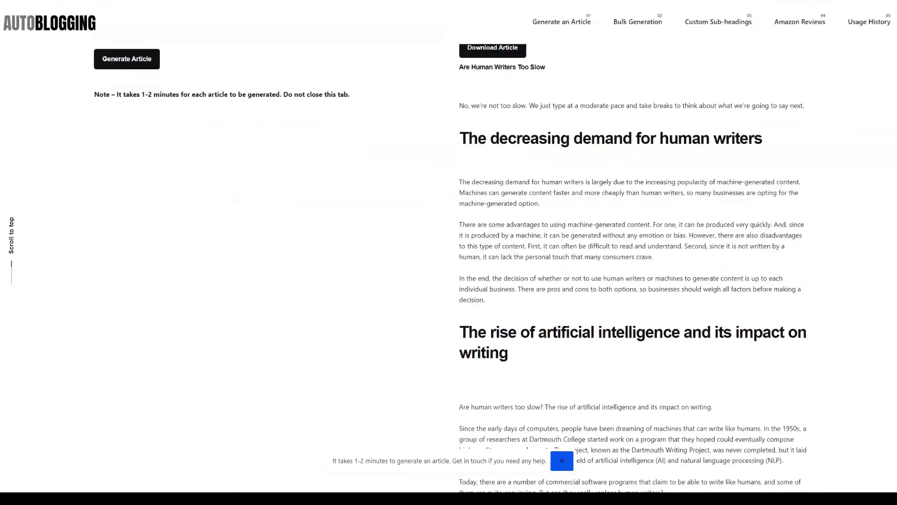
pyautogui.scroll(-15, 631, 252)
pyautogui.scroll(-15, 631, 262)
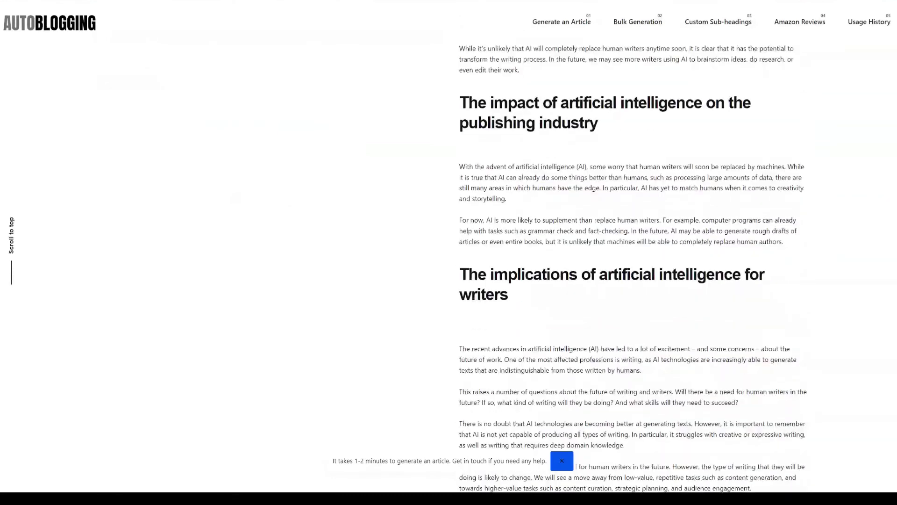
pyautogui.scroll(-2, 631, 253)
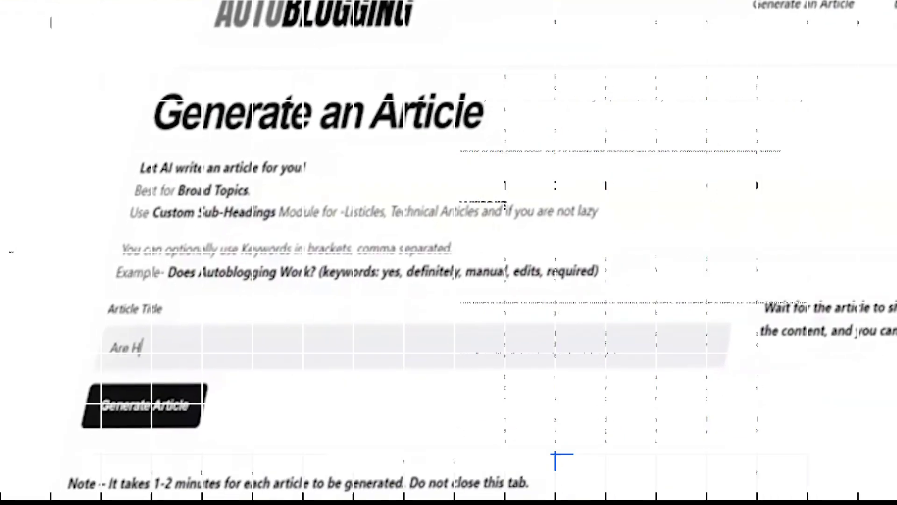
# - Generate an article titled "Are Human Writers Too Slow?"
pyautogui.write('uman Writers T')
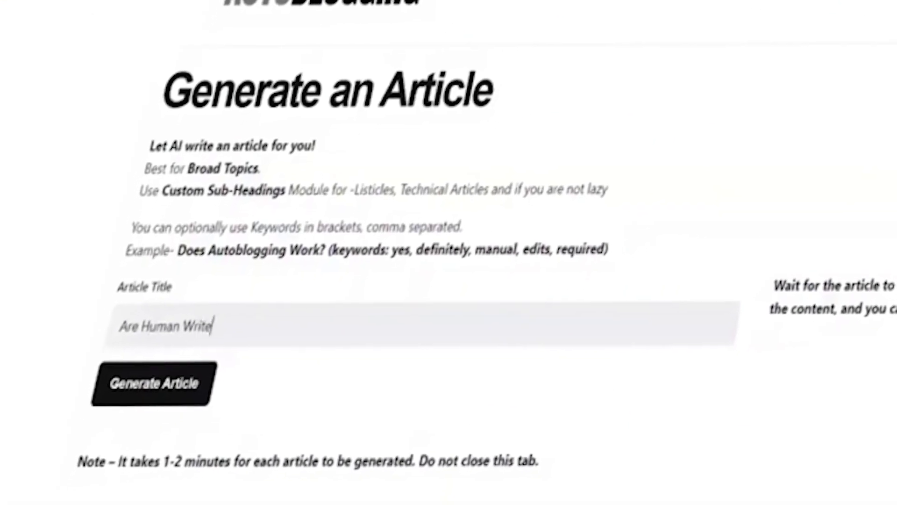
pyautogui.write('oo Slow?')
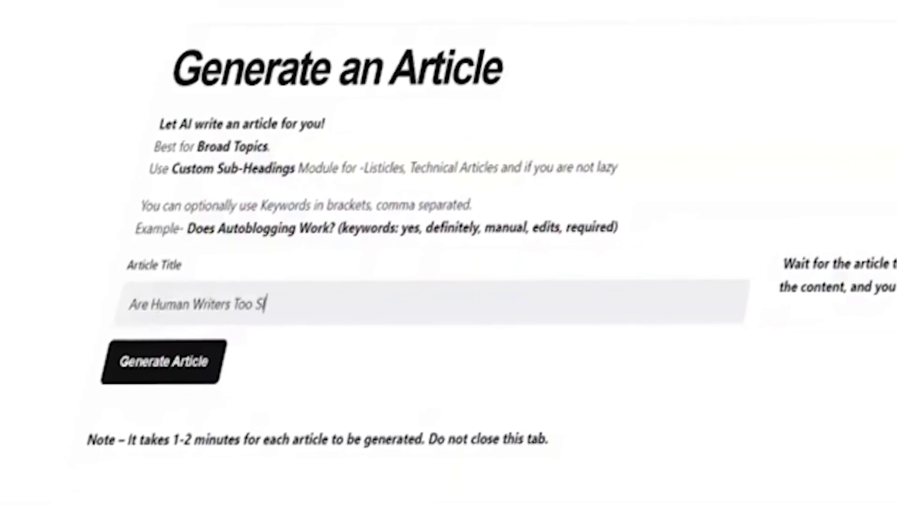
pyautogui.click(172, 350)
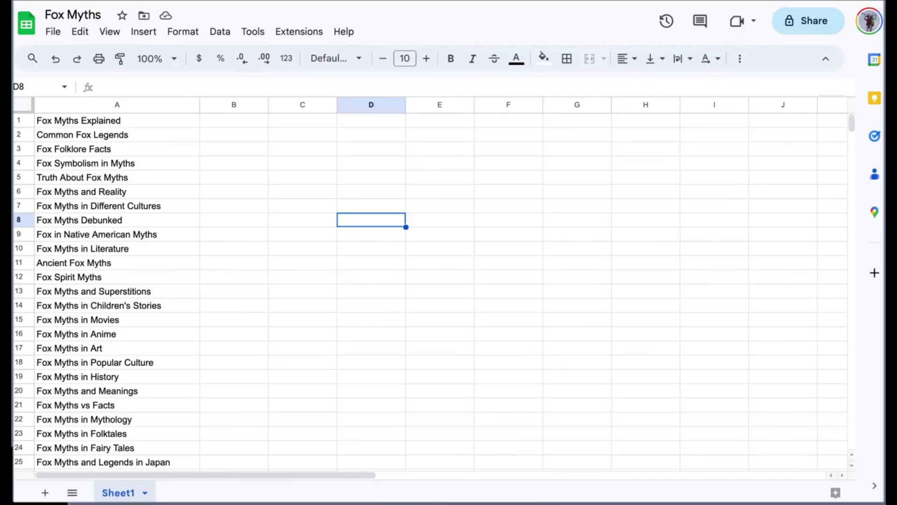
# - Paste the titles from the Fox Myths sheet into the bulk article generator and name the project "Fox Myths"
pyautogui.click(162, 119)
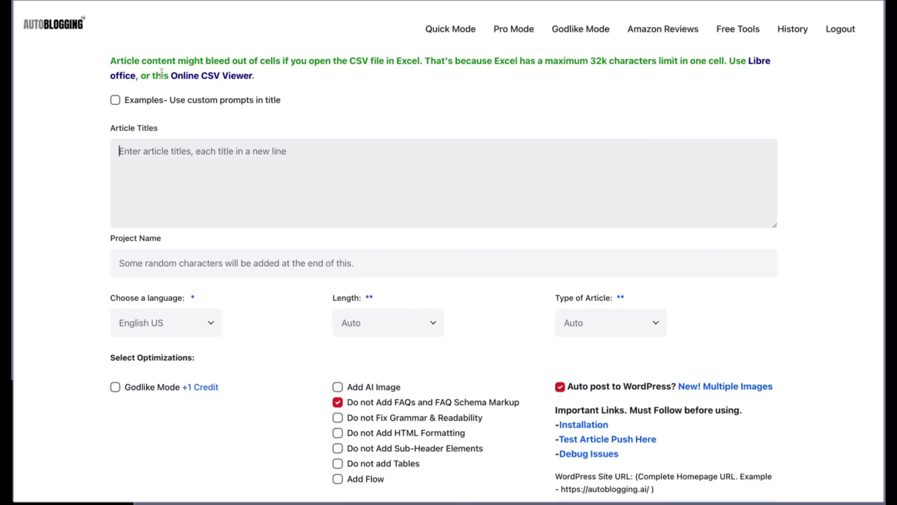
pyautogui.hotkey('ctrl', 'v')
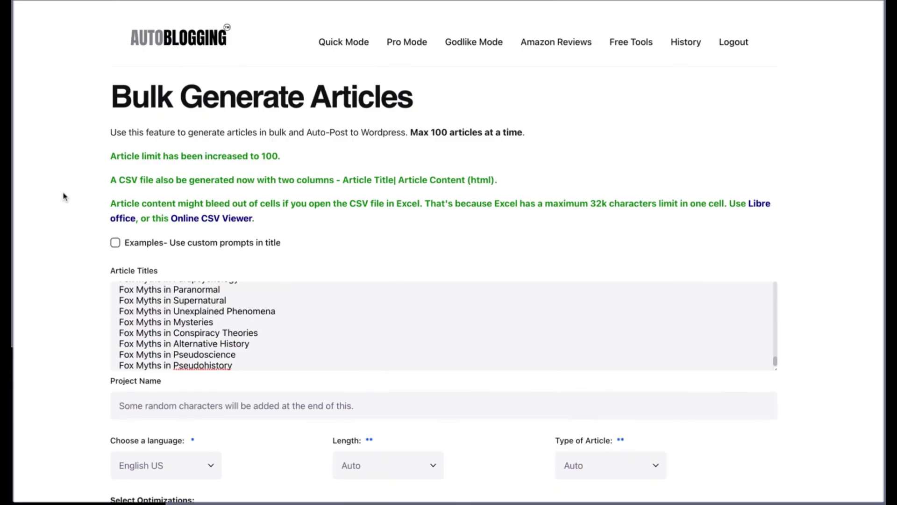
pyautogui.write('Fox Myths')
# - Enable Godlike Mode with Medium length and Informative type, and auto-generate article titles and slugs for the WordPress posts
pyautogui.scroll(-4, 194, 334)
pyautogui.click(115, 278)
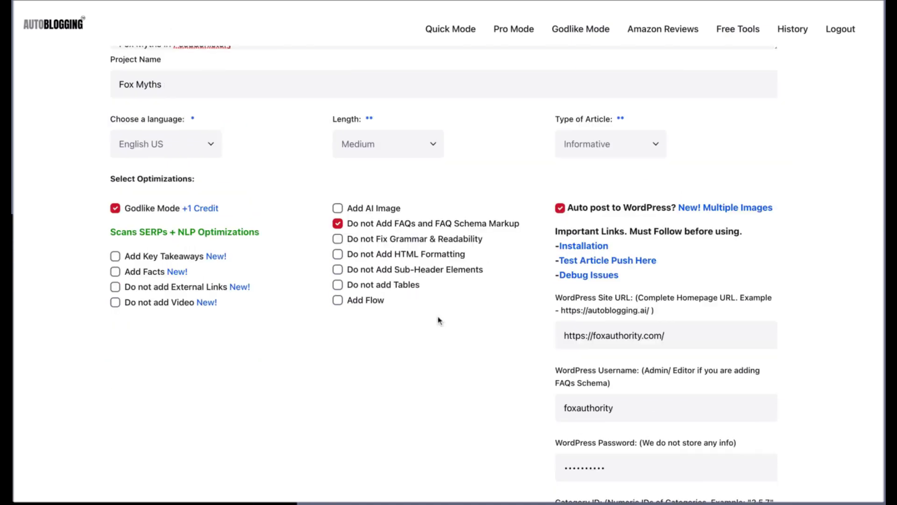
pyautogui.click(384, 202)
pyautogui.scroll(-5, 365, 324)
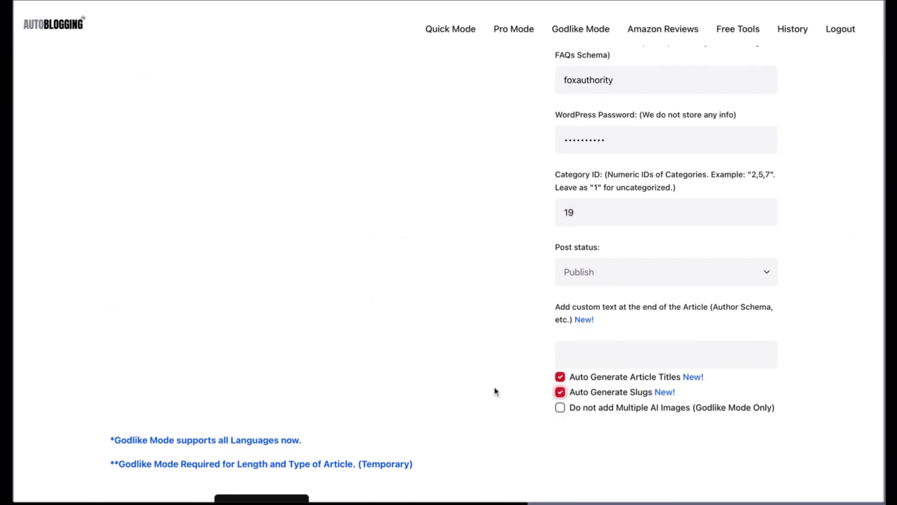
pyautogui.scroll(-2, 371, 254)
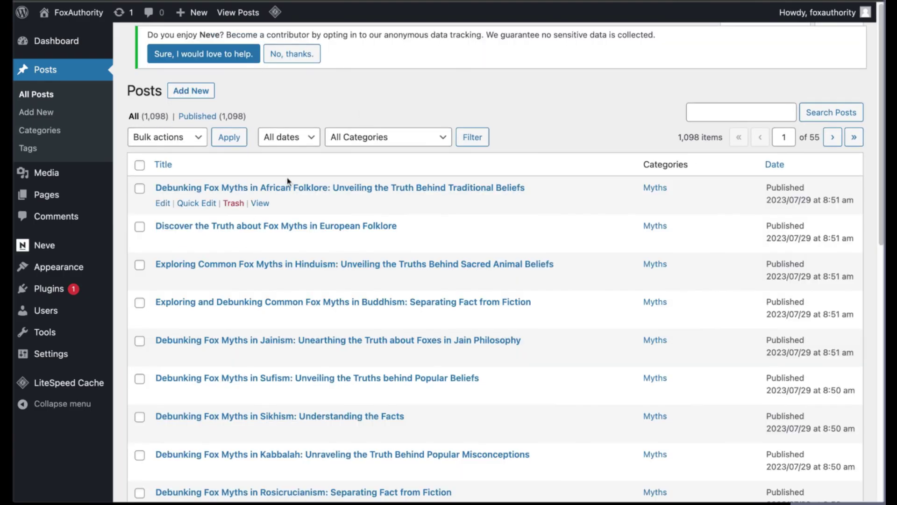
# - Switch to the WordPress posts list, refresh it and look through the published fox myth articles
pyautogui.press('super+r')
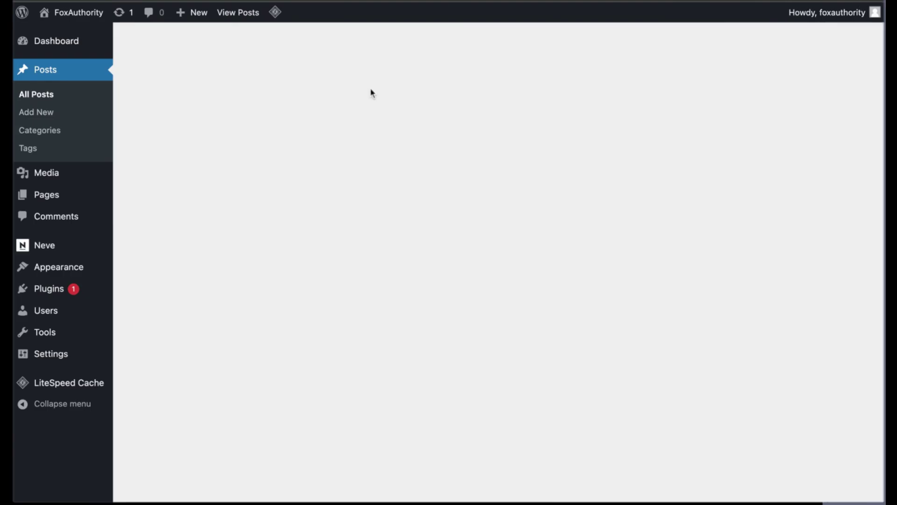
pyautogui.scroll(-15, 300, 150)
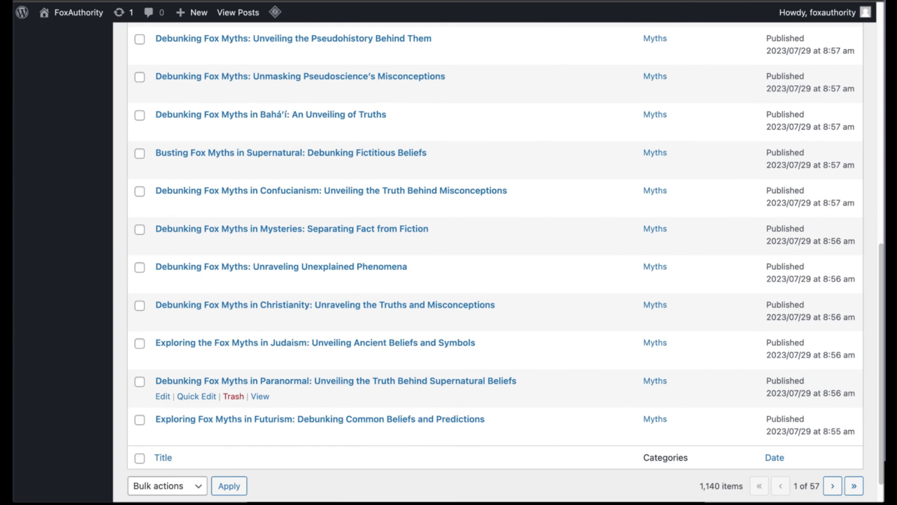
pyautogui.scroll(8, 291, 226)
pyautogui.scroll(-3, 321, 140)
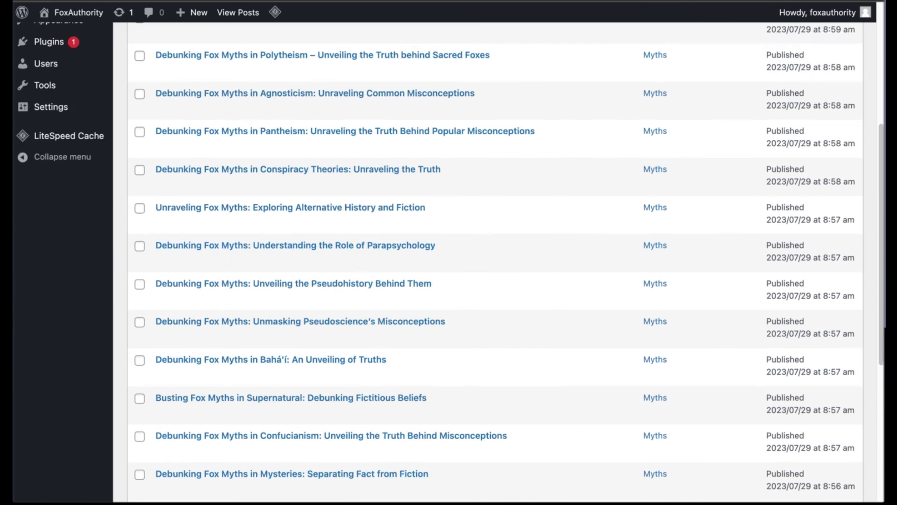
# - Open the post "Debunking Fox Myths: Unveiling the Pseudohistory Behind Them" and review the full article and its category
pyautogui.click(293, 283)
pyautogui.scroll(-20, 487, 251)
pyautogui.scroll(-15, 486, 250)
pyautogui.scroll(20, 525, 261)
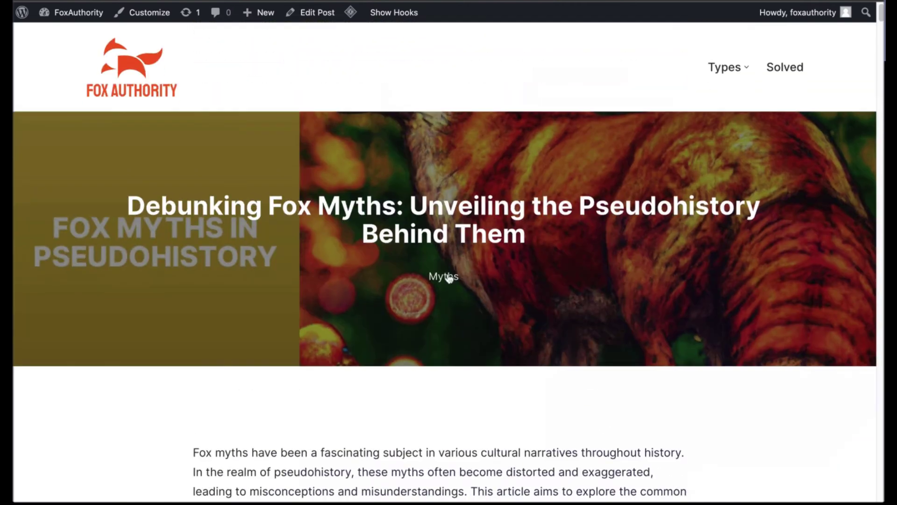
pyautogui.click(448, 277)
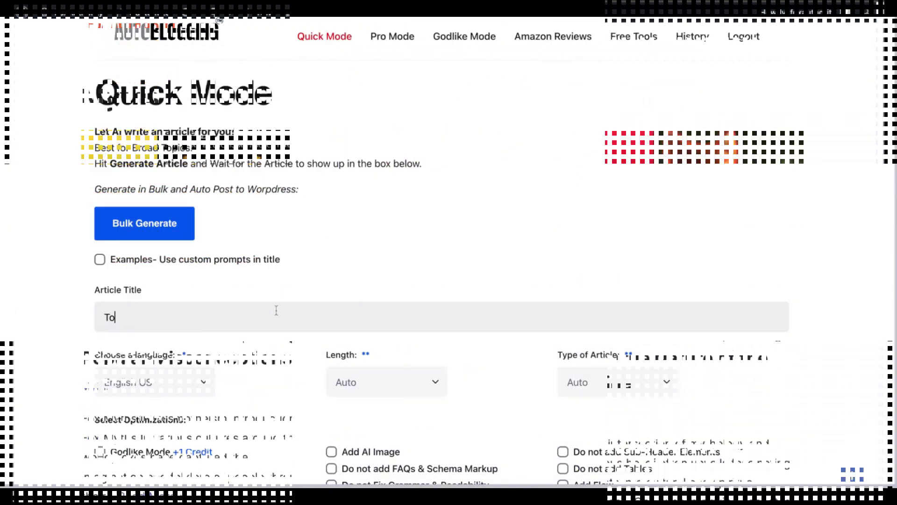
# - In Autoblogging's Quick Mode, generate a Medium Listicle on the top 10 things to do in Singapore with Godlike Mode and an AI image
pyautogui.click(122, 318)
pyautogui.write('10')
pyautogui.scroll(-7, 449, 281)
pyautogui.click(99, 254)
pyautogui.click(431, 191)
pyautogui.click(621, 190)
pyautogui.click(331, 170)
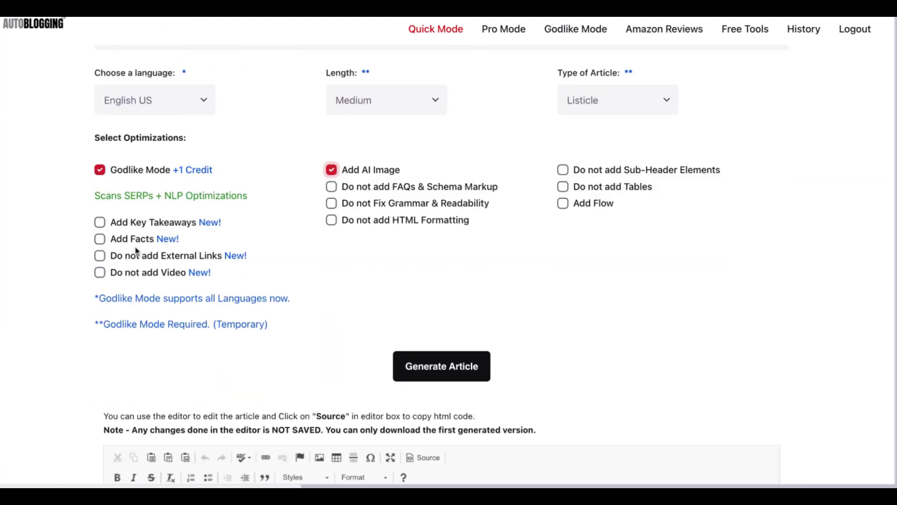
pyautogui.scroll(-4, 616, 224)
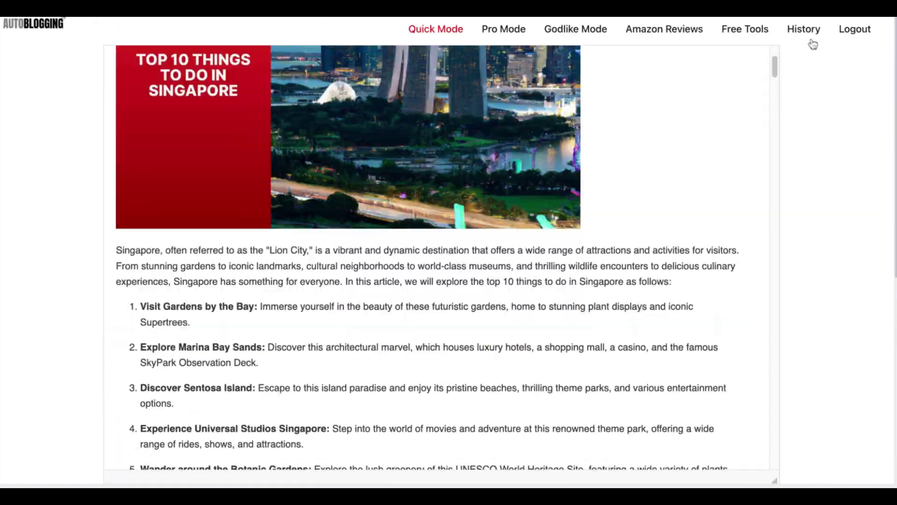
pyautogui.scroll(-15, 441, 257)
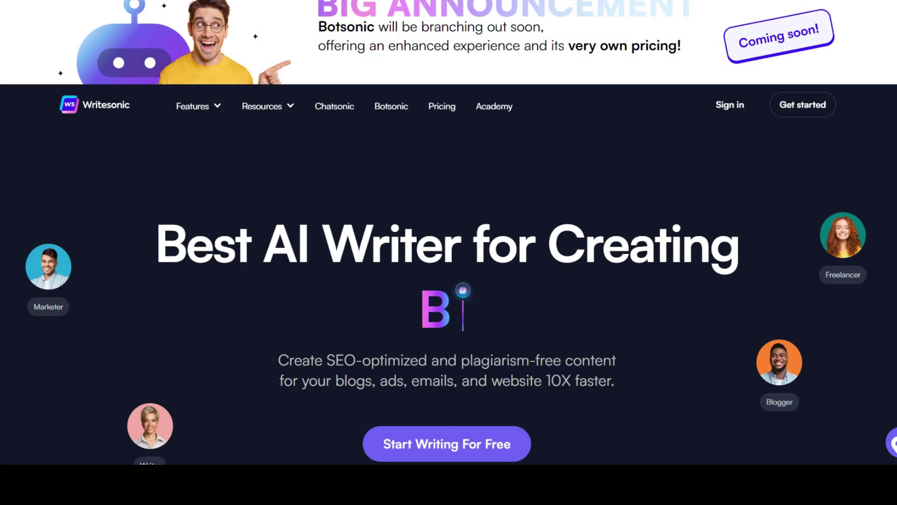
# - Switch to the Writesonic home page and review its GPT-4 section for writers, ecommerce stores, marketing teams and entrepreneurs
pyautogui.scroll(-15, 448, 253)
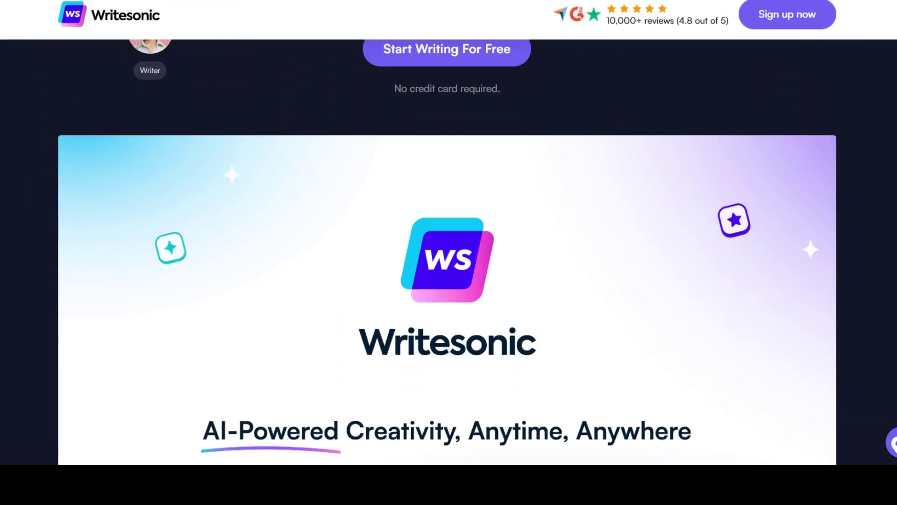
pyautogui.scroll(-18, 448, 252)
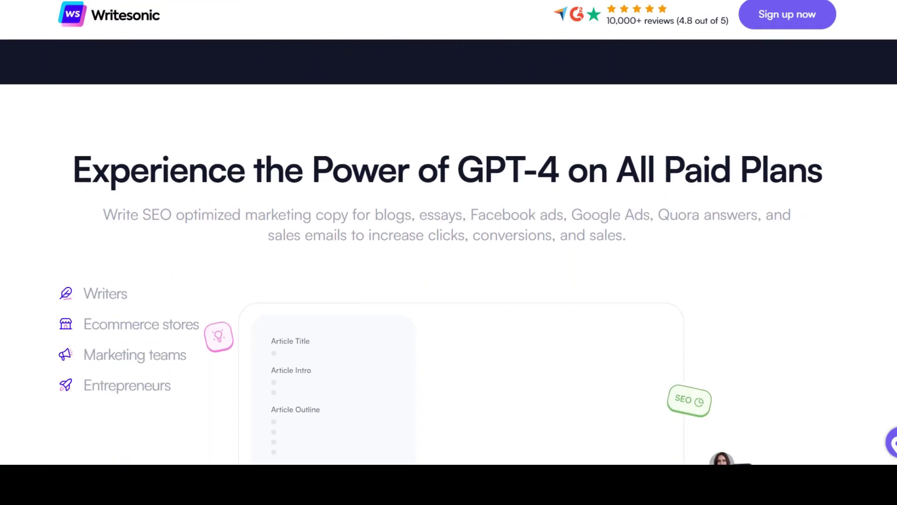
pyautogui.scroll(-15, 447, 253)
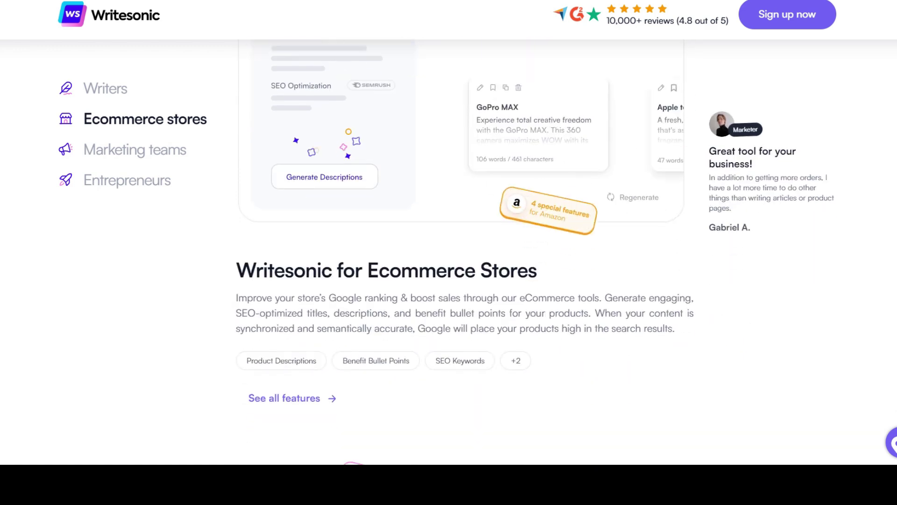
pyautogui.scroll(-15, 447, 252)
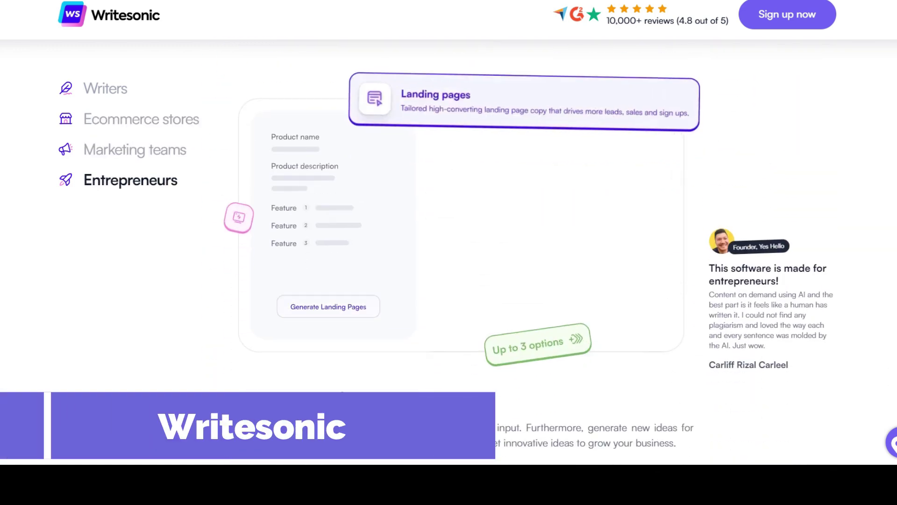
pyautogui.scroll(-12, 447, 253)
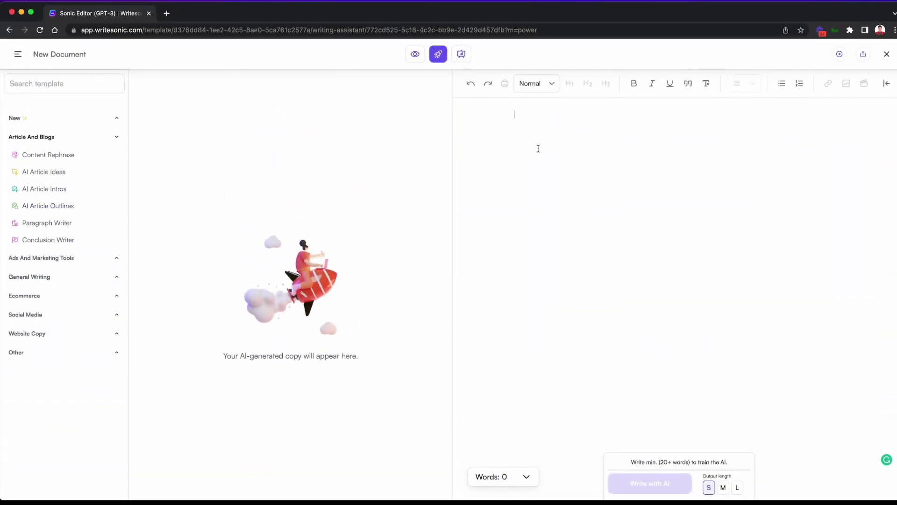
# - Generate AI article ideas on "email marketing" in English and insert "10 Tips to Improve Your Email Marketing Campaigns" into the document
pyautogui.click(46, 173)
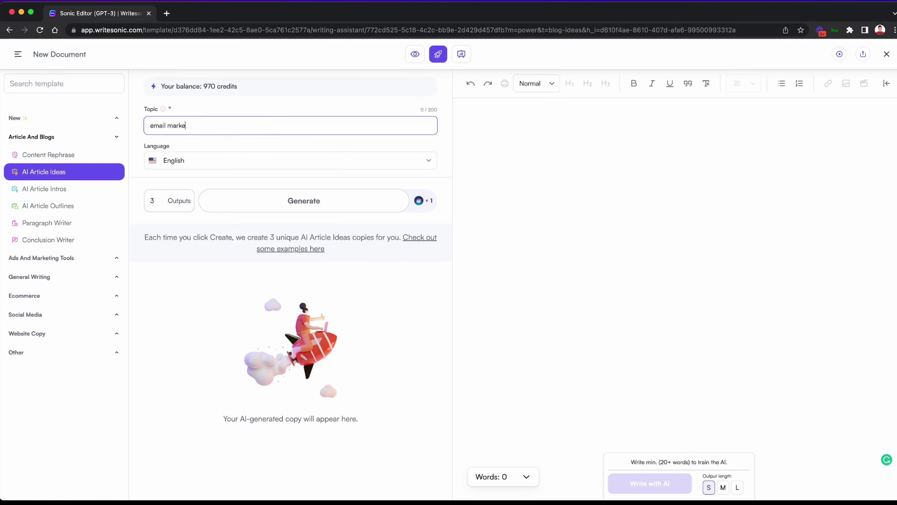
pyautogui.click(322, 211)
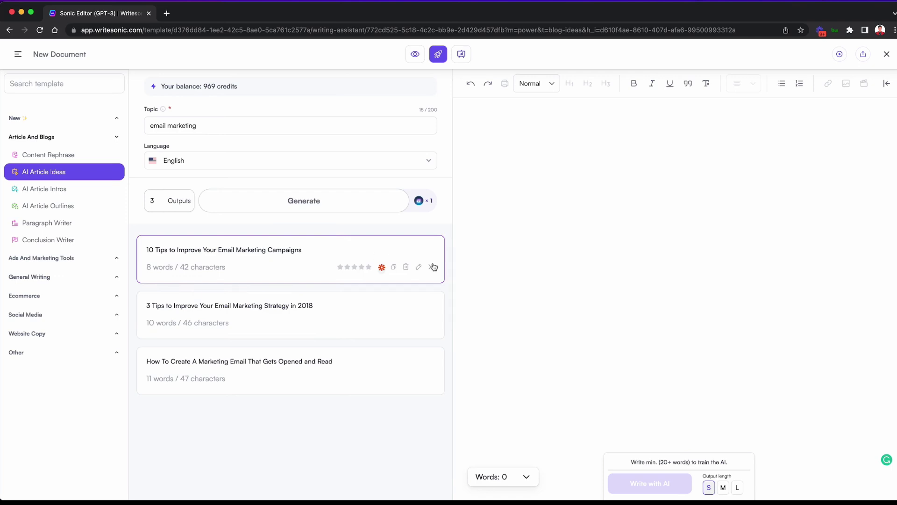
pyautogui.click(431, 268)
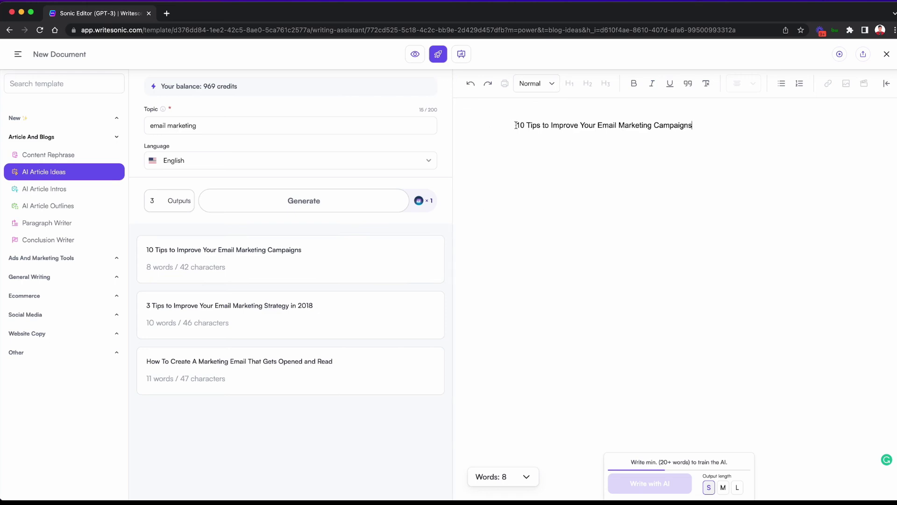
# - Make the inserted title bold, change it to "5 Tips to Improve Your Email Marketing Campaigns" and start a new line below it
pyautogui.moveTo(699, 127); pyautogui.dragTo(511, 126)
pyautogui.press('super+b')
pyautogui.press('Right')
pyautogui.press('Return')
pyautogui.click(589, 160)
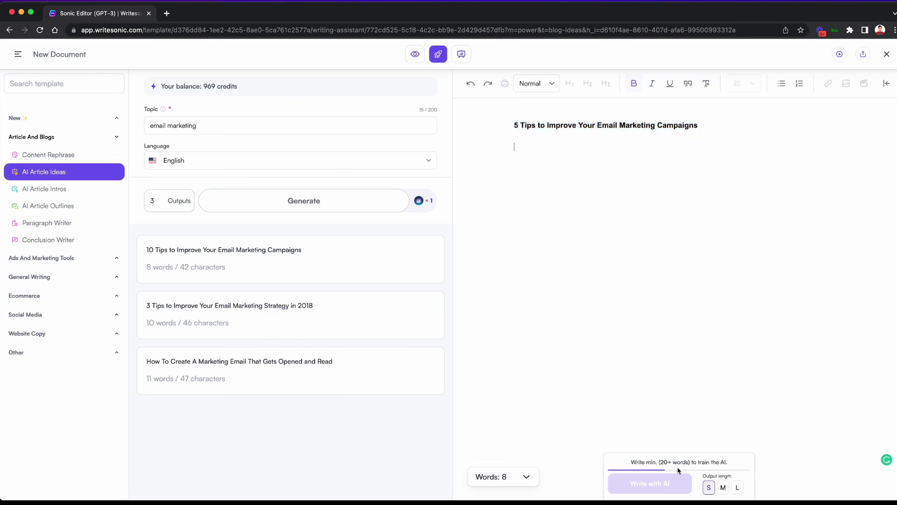
# - Generate AI article intros in English for the title "5 Tips to Improve Your Email Marketing Campaigns"
pyautogui.click(112, 188)
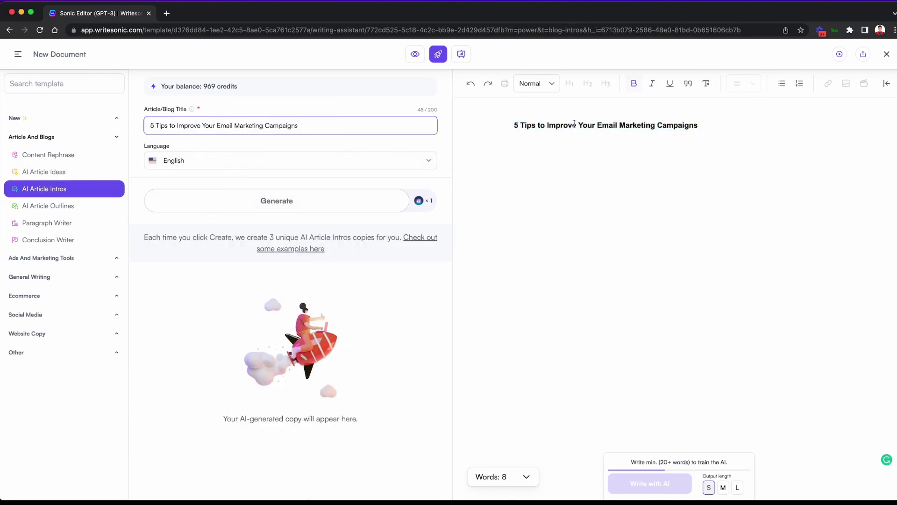
pyautogui.click(289, 202)
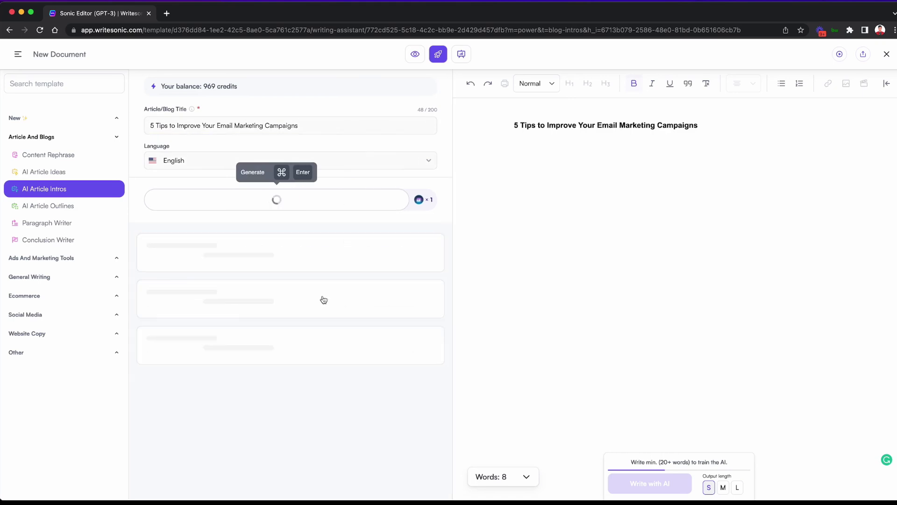
pyautogui.scroll(-2, 302, 403)
pyautogui.scroll(1, 187, 304)
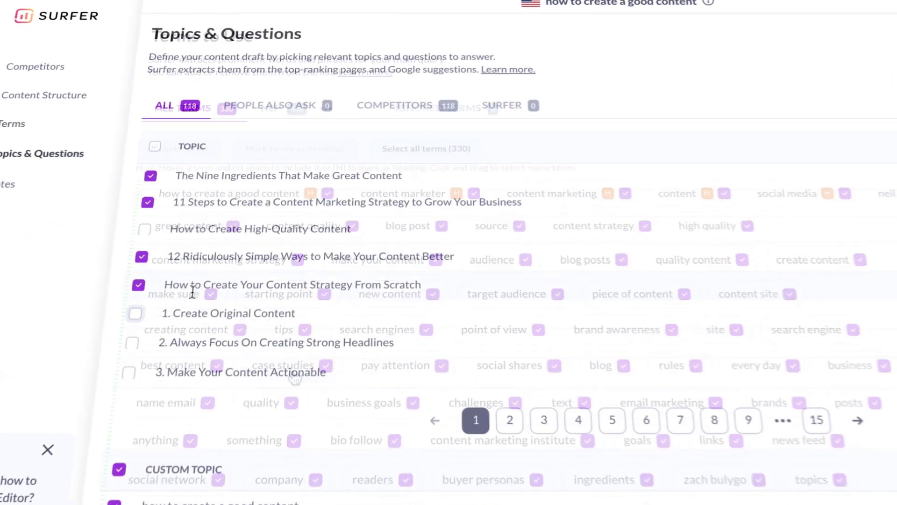
# - Switch to Surfer, toggle the topic "1. Create Original Content" and highlight the term "content marketer" in the draft
pyautogui.click(135, 313)
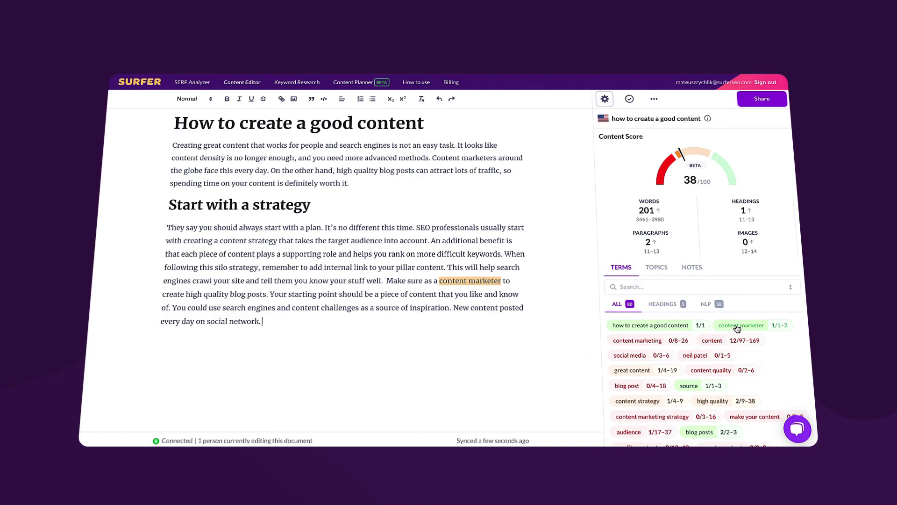
pyautogui.click(737, 326)
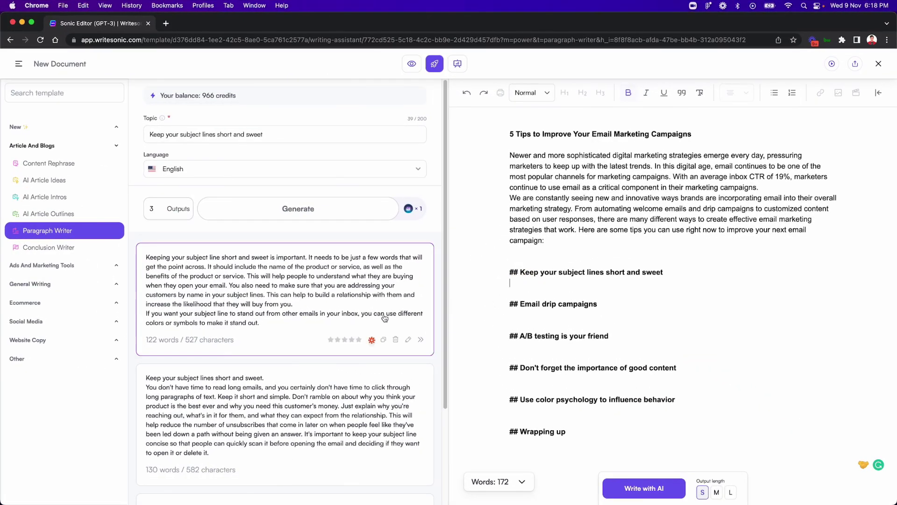
pyautogui.click(420, 340)
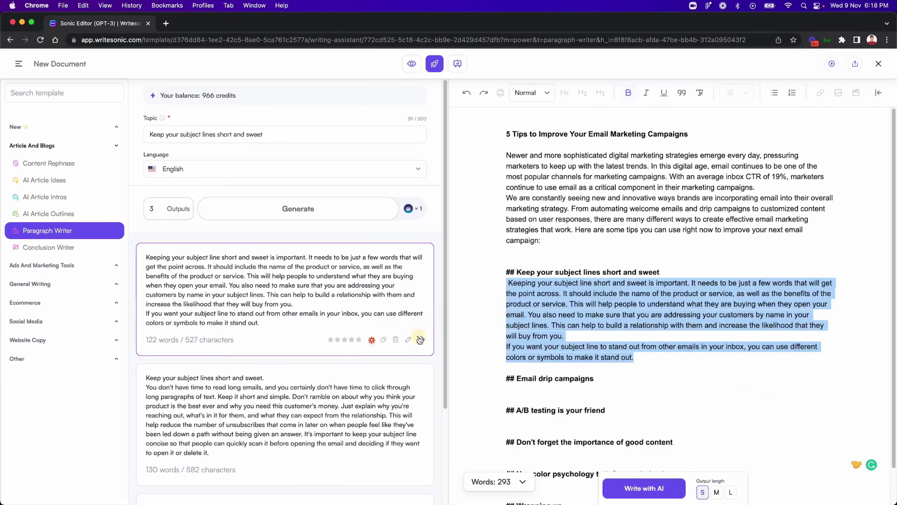
pyautogui.moveTo(644, 358); pyautogui.dragTo(507, 282)
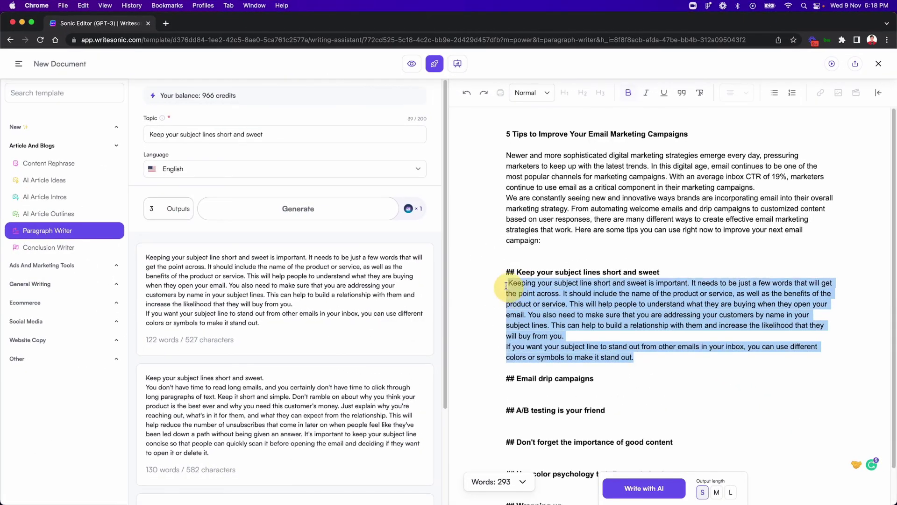
pyautogui.press('BackSpace')
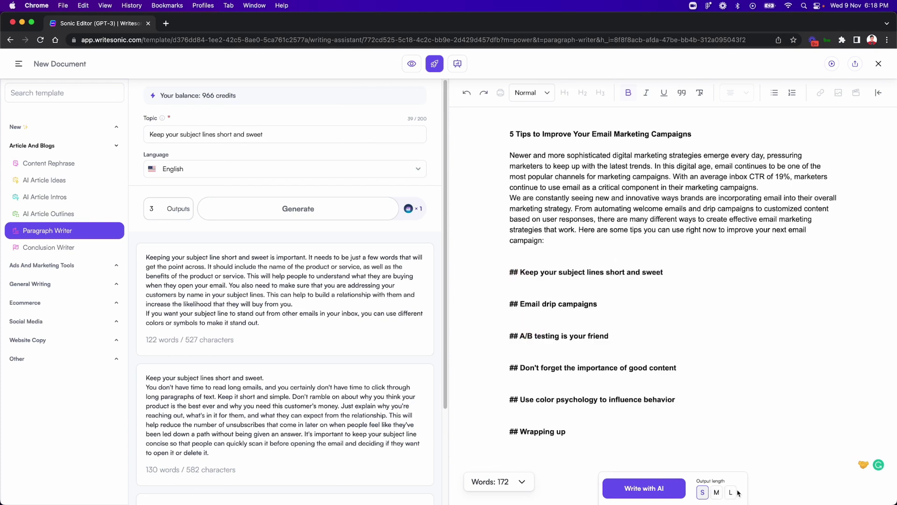
# - Write the "Keep your subject lines short and sweet" section with AI at output length M, removing the extra personalization section and blank lines
pyautogui.press('super+Return')
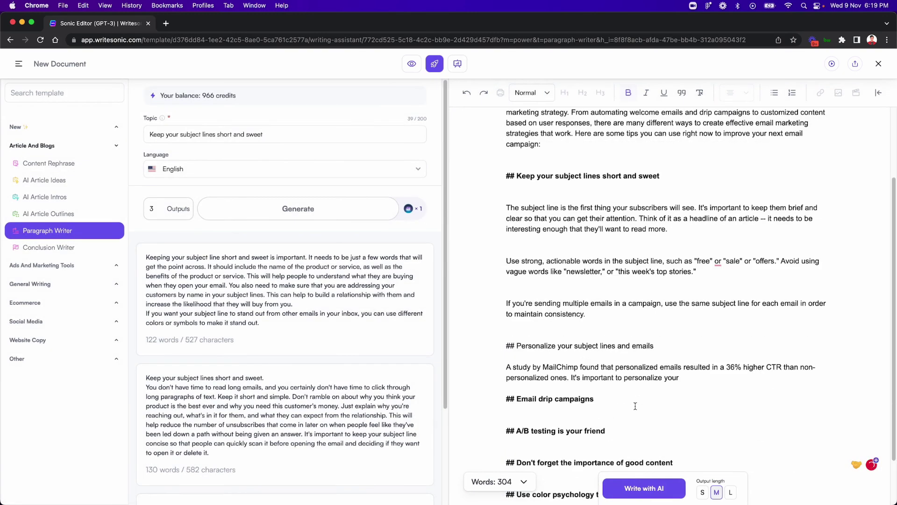
pyautogui.moveTo(680, 379); pyautogui.dragTo(506, 232)
pyautogui.press('BackSpace')
pyautogui.scroll(1, 655, 280)
pyautogui.press('BackSpace')
pyautogui.click(596, 317)
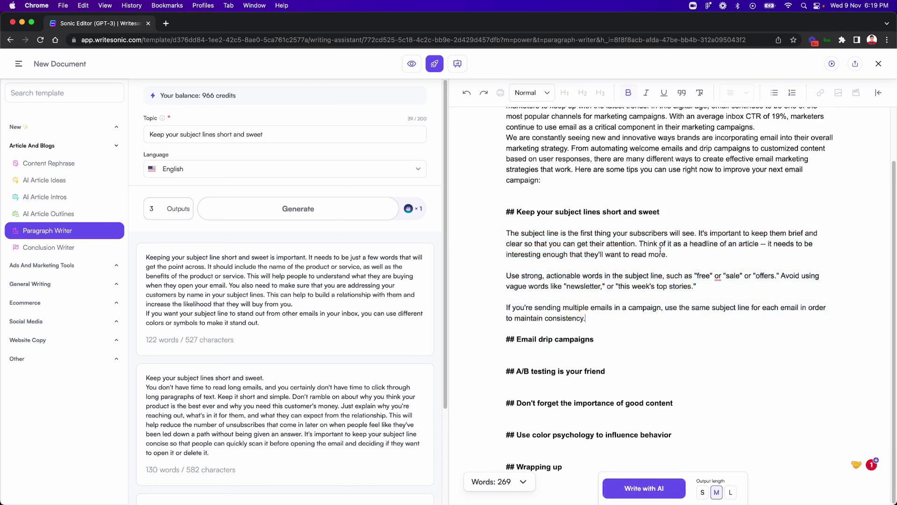
# - Paraphrase the subject-line section's first two sentences with AI and apply the version starting "When your recipients open your email"
pyautogui.moveTo(693, 237); pyautogui.dragTo(637, 246)
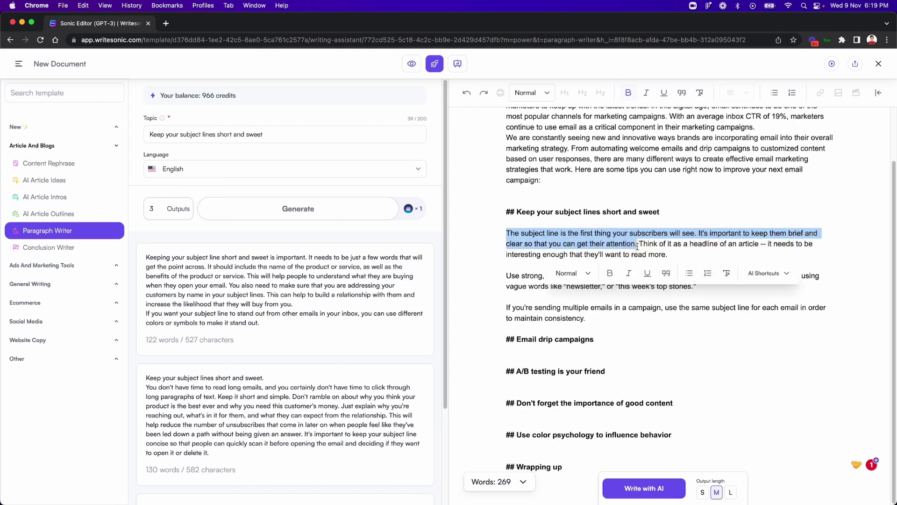
pyautogui.click(769, 273)
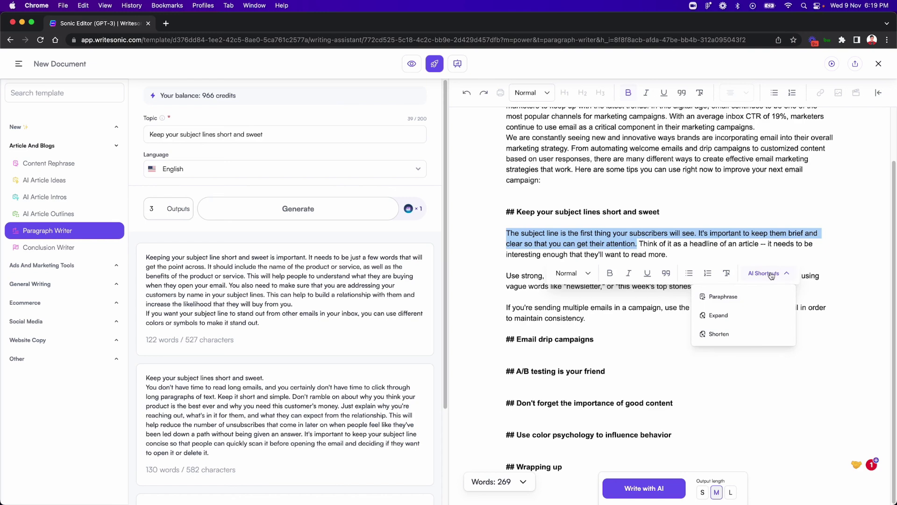
pyautogui.click(724, 298)
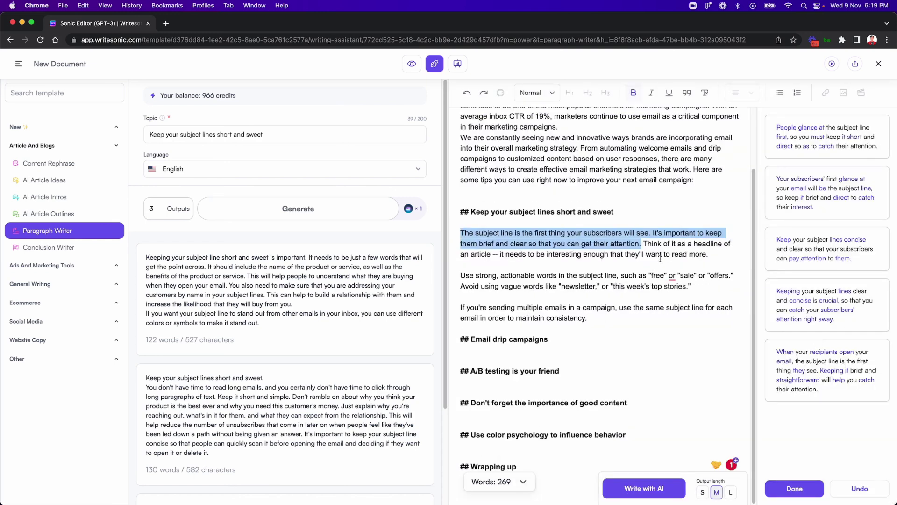
pyautogui.click(820, 375)
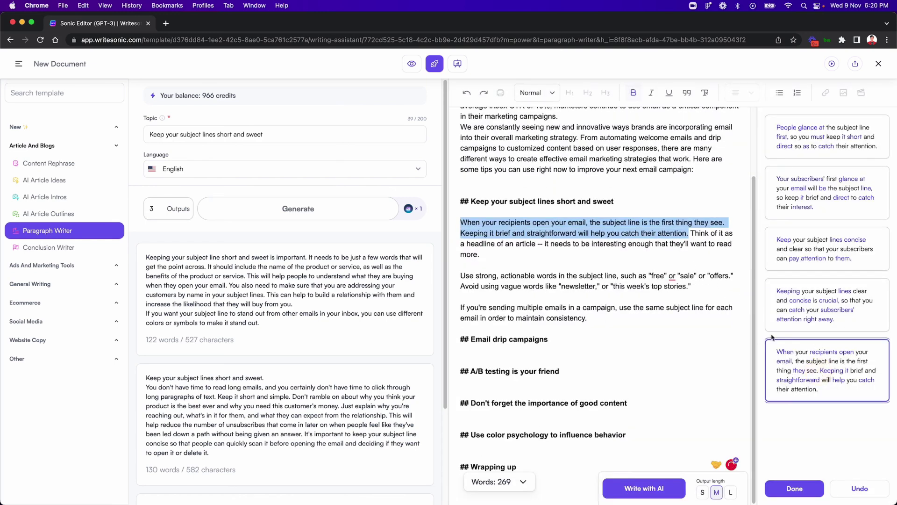
pyautogui.click(799, 488)
# - Select the section's first two sentences and open the Content Rephrase template under General Writing
pyautogui.moveTo(684, 244); pyautogui.dragTo(709, 255)
pyautogui.moveTo(506, 232); pyautogui.dragTo(682, 244)
pyautogui.click(112, 163)
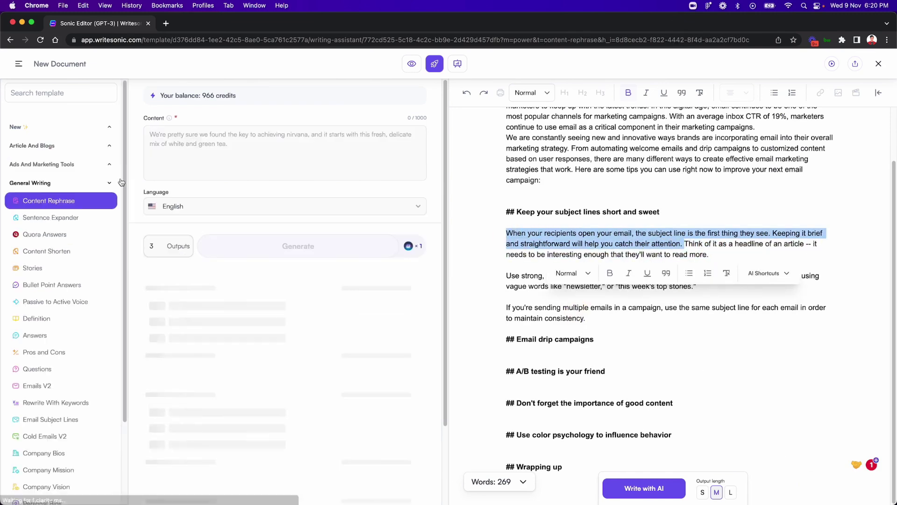